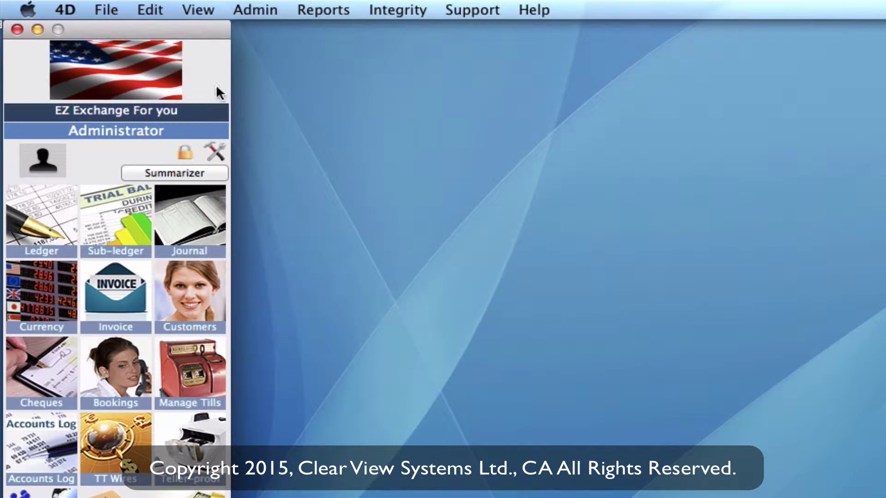
# - Open the File menu in CurrencyXchanger's main window
pyautogui.click(107, 8)
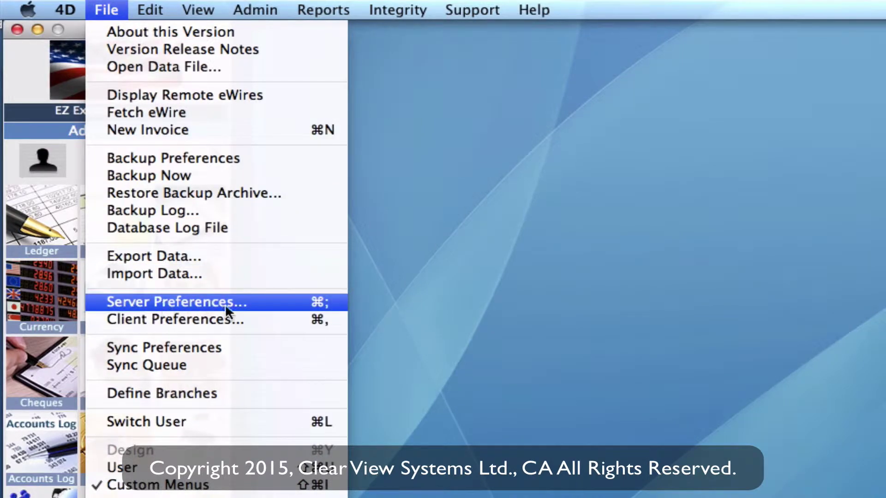
# - Enable 'Ask Customer Type in Invoice' in Server Preferences and save the settings
pyautogui.click(258, 302)
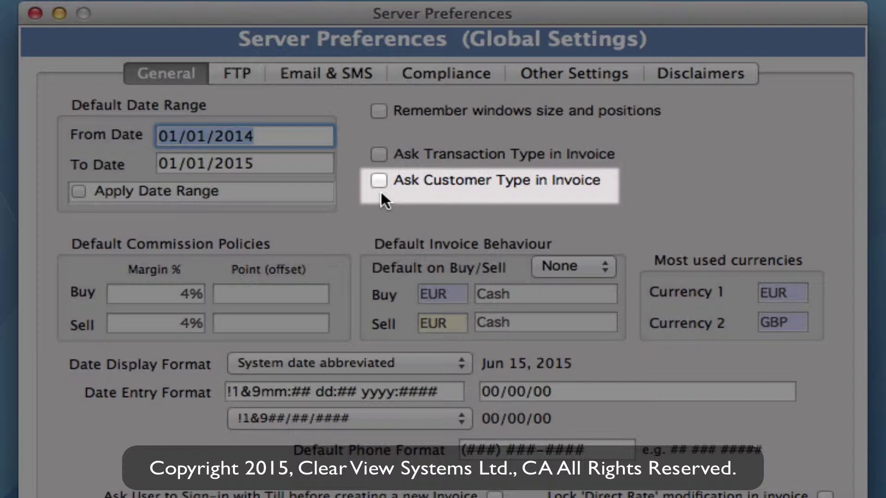
pyautogui.click(378, 181)
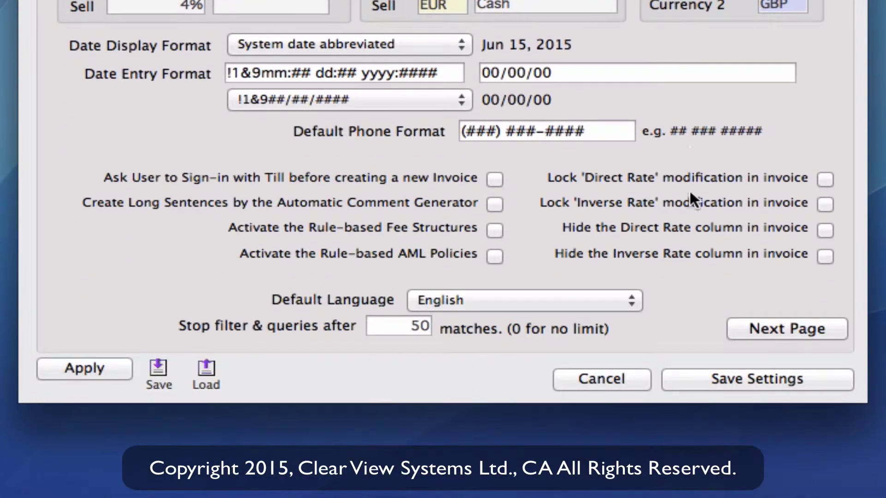
pyautogui.click(695, 383)
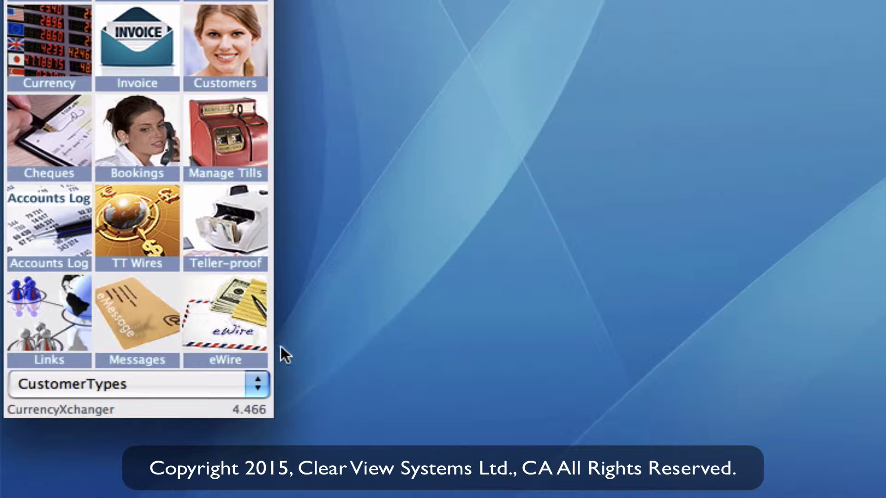
# - Open the empty CustomerTypes table and start a new customer type entry
pyautogui.click(256, 386)
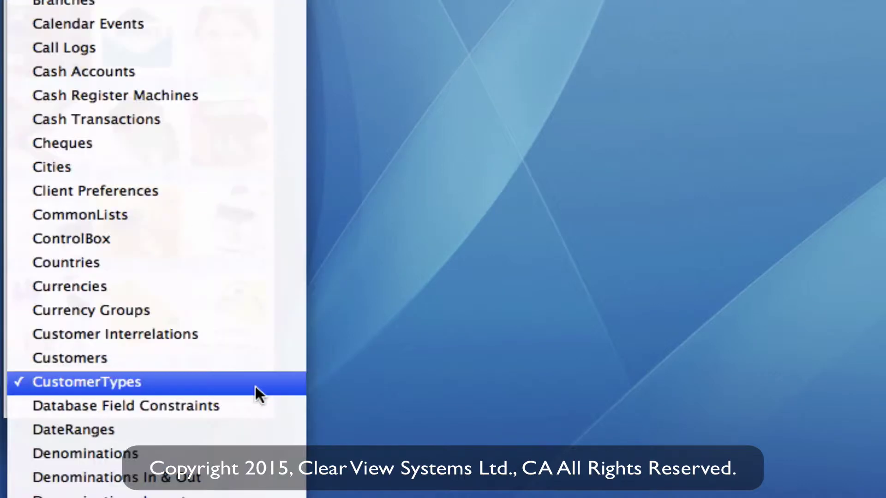
pyautogui.click(151, 381)
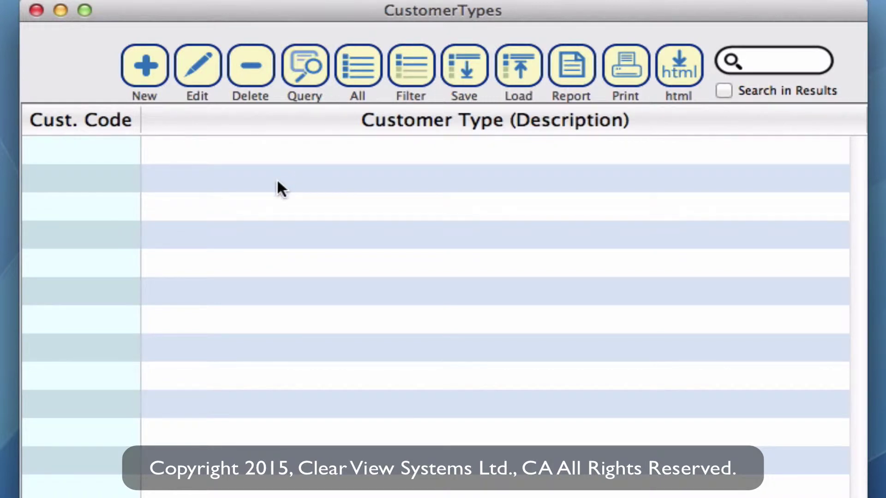
pyautogui.click(142, 73)
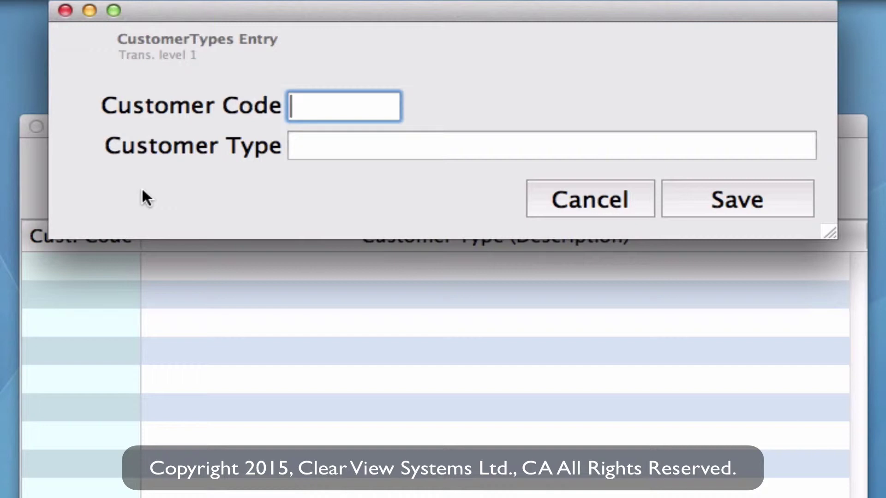
# - Add customer types STU 'Students' and TOU 'Tourist'
pyautogui.write('stu')
pyautogui.press('Tab')
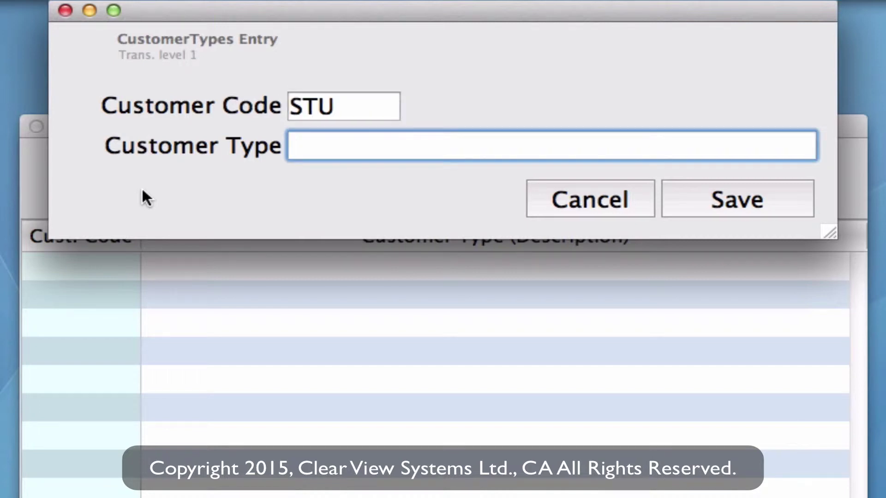
pyautogui.write('Students')
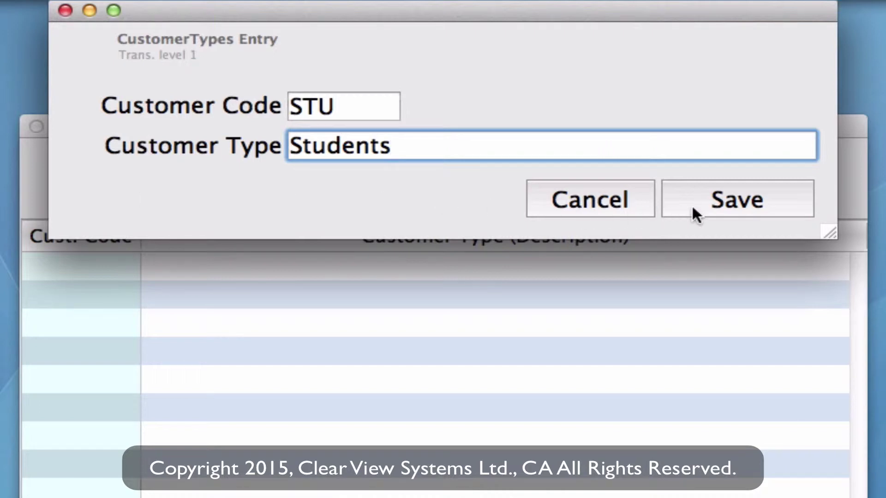
pyautogui.click(694, 211)
pyautogui.click(145, 196)
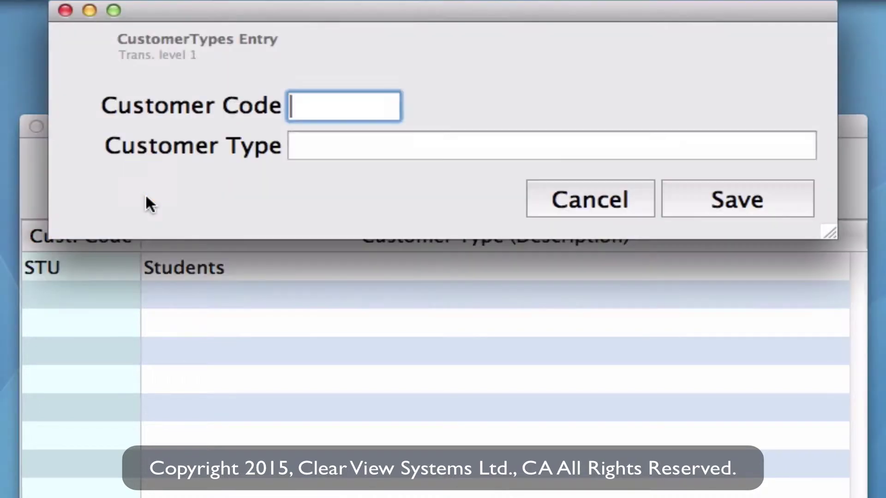
pyautogui.write('tou')
pyautogui.press('Tab')
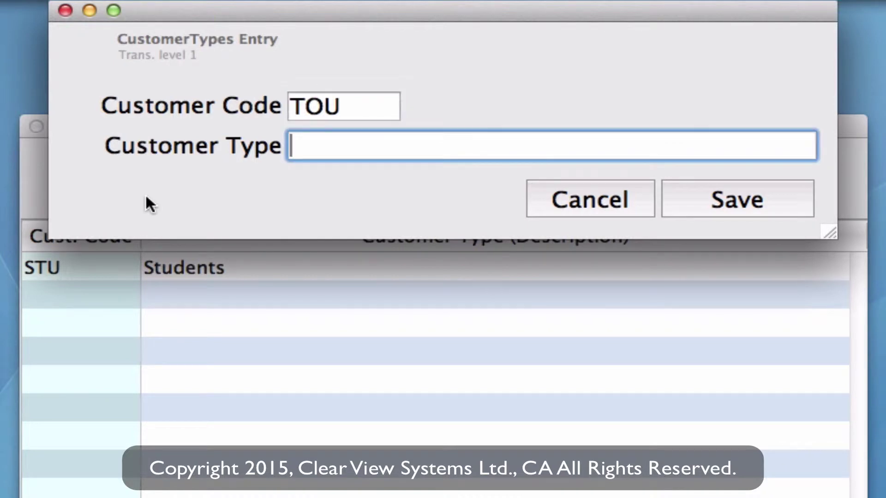
pyautogui.write('Tourist')
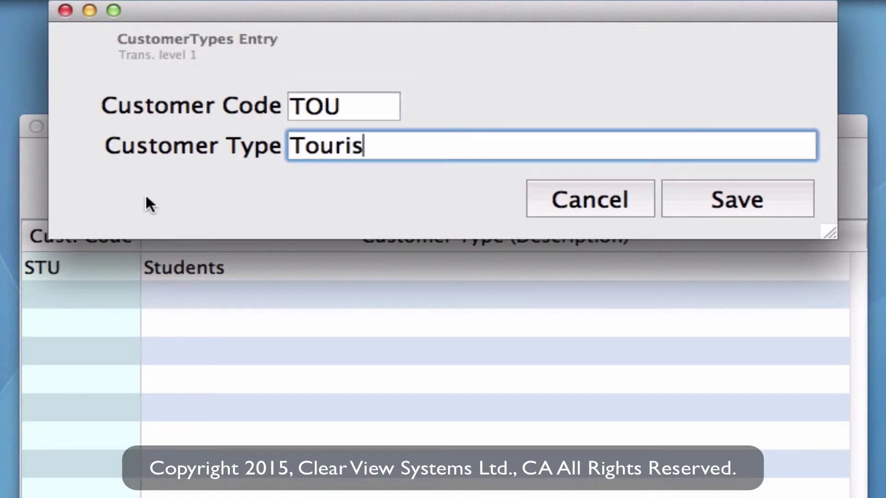
pyautogui.click(741, 199)
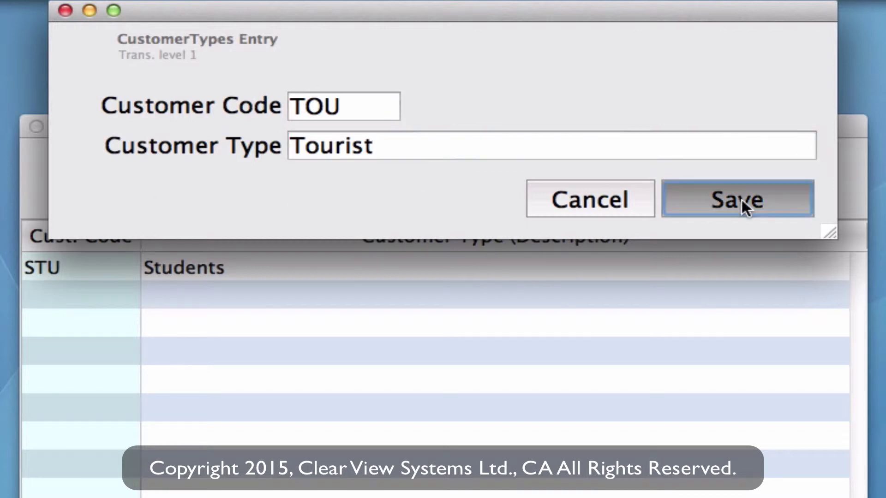
# - Add customer types LOB 'Local Business' and FRN 'Friends & family'
pyautogui.click(153, 196)
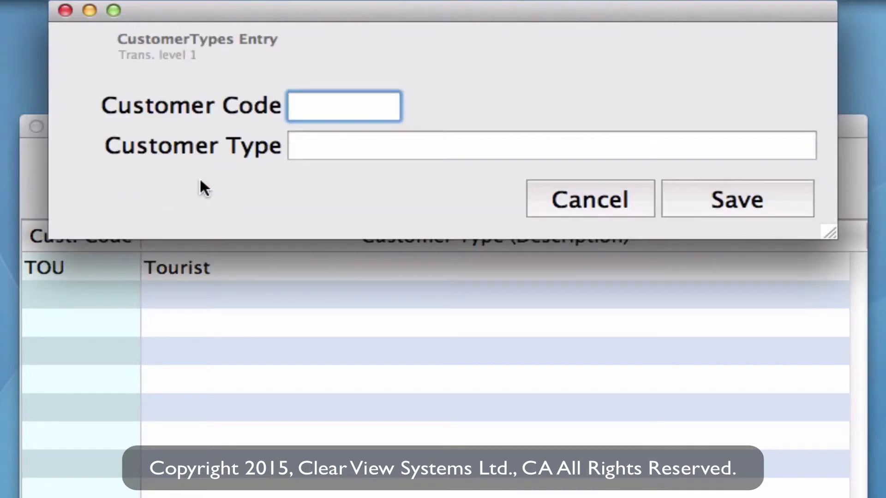
pyautogui.write('lob')
pyautogui.press('Tab')
pyautogui.write('Local Bui')
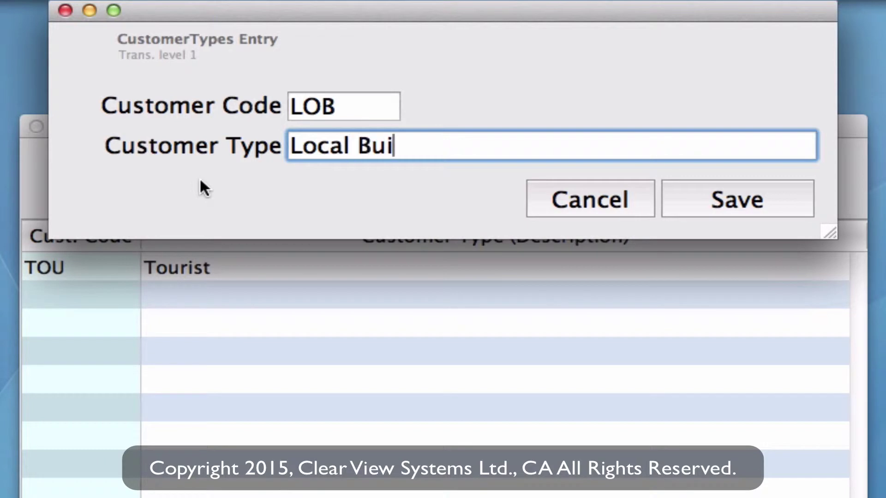
pyautogui.press('BackSpace')
pyautogui.write('siness')
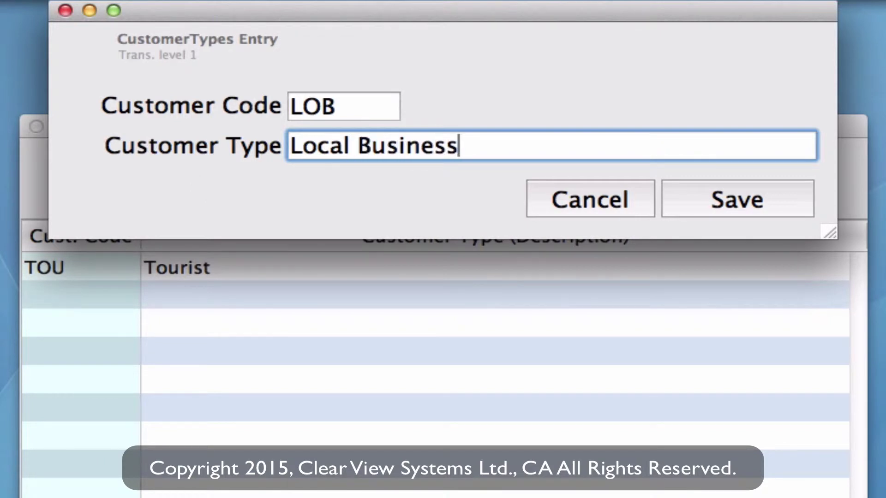
pyautogui.click(715, 199)
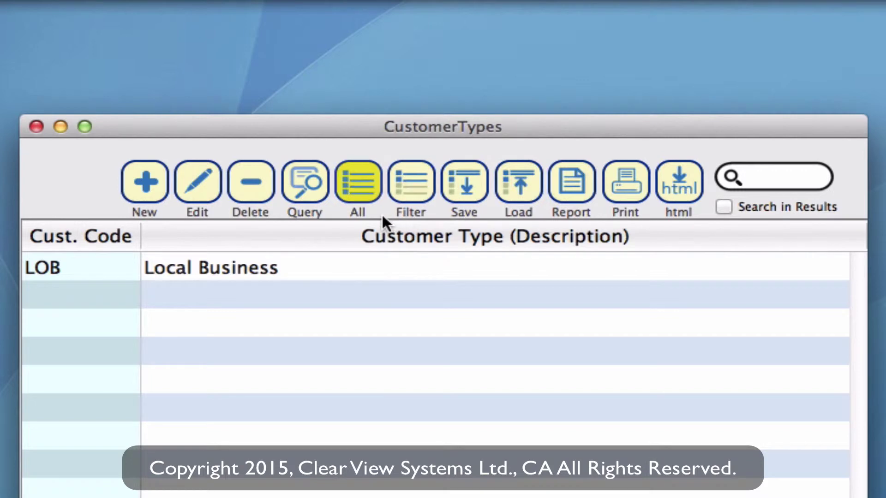
pyautogui.click(142, 184)
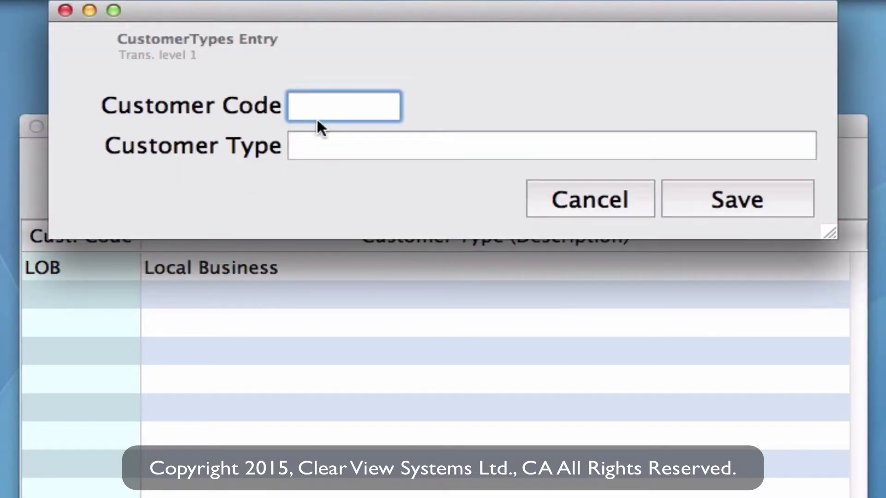
pyautogui.write('frn')
pyautogui.press('Tab')
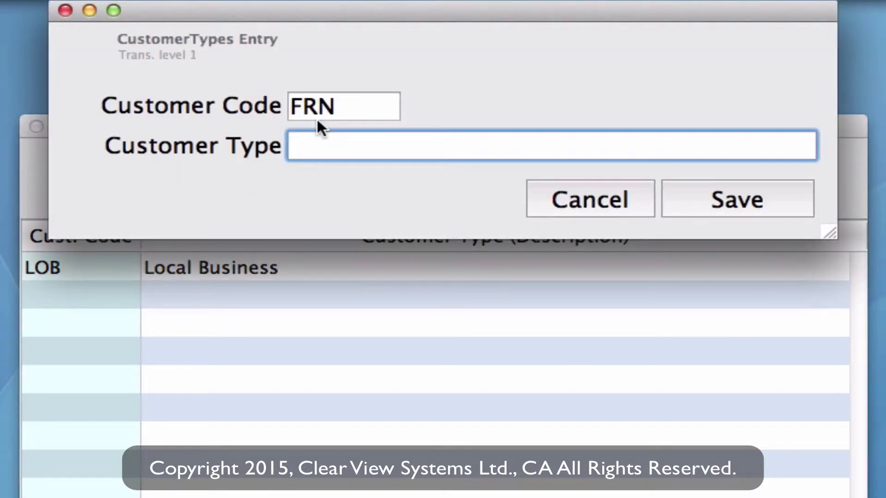
pyautogui.write('Friends ')
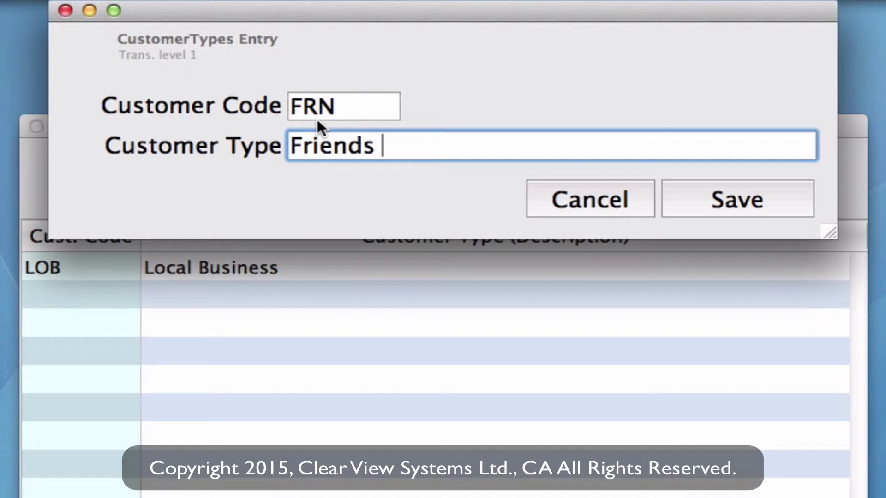
pyautogui.write('& family')
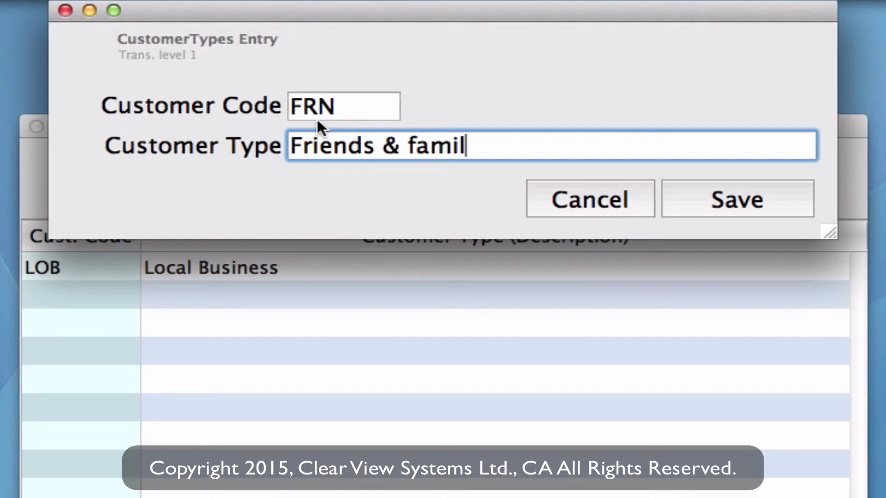
pyautogui.click(739, 194)
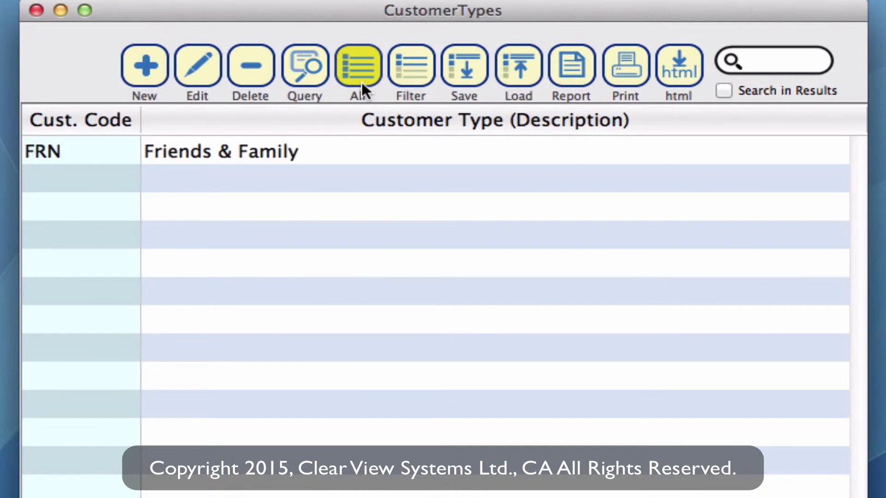
# - List the saved customer types, then open the Invoices list with three walk-in invoices
pyautogui.click(362, 82)
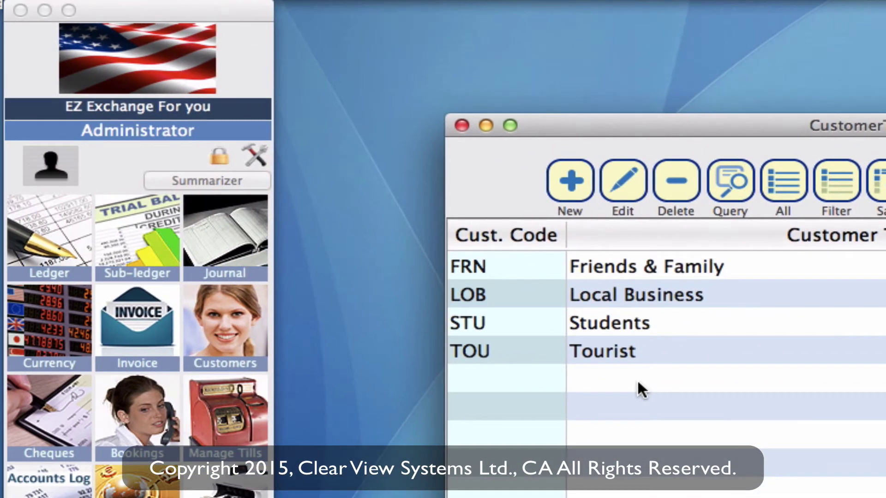
pyautogui.click(143, 326)
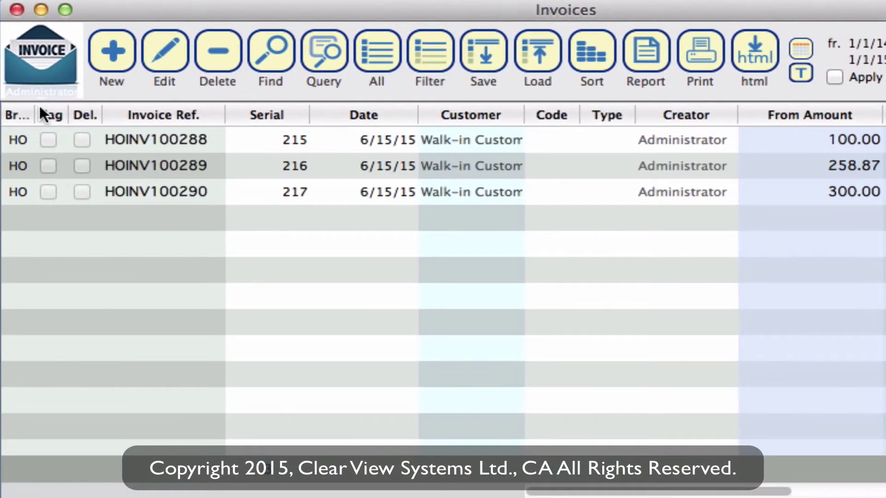
# - Start a new invoice with customer type STU
pyautogui.click(117, 64)
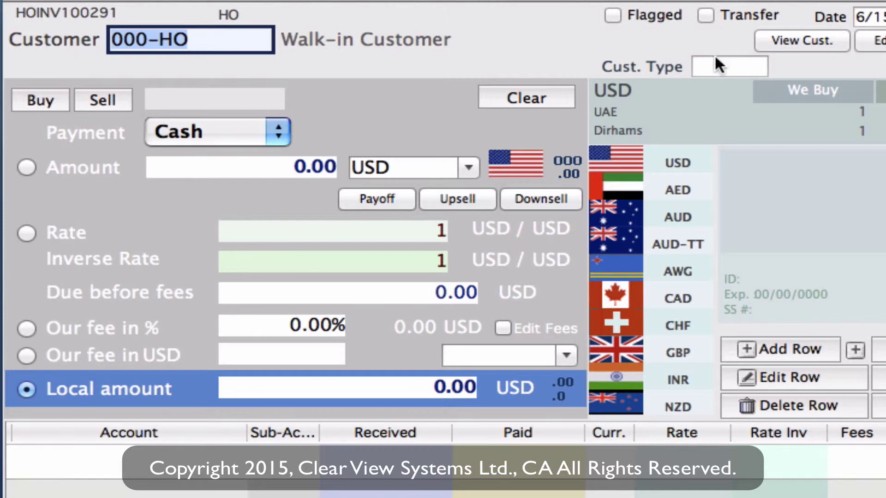
pyautogui.click(716, 66)
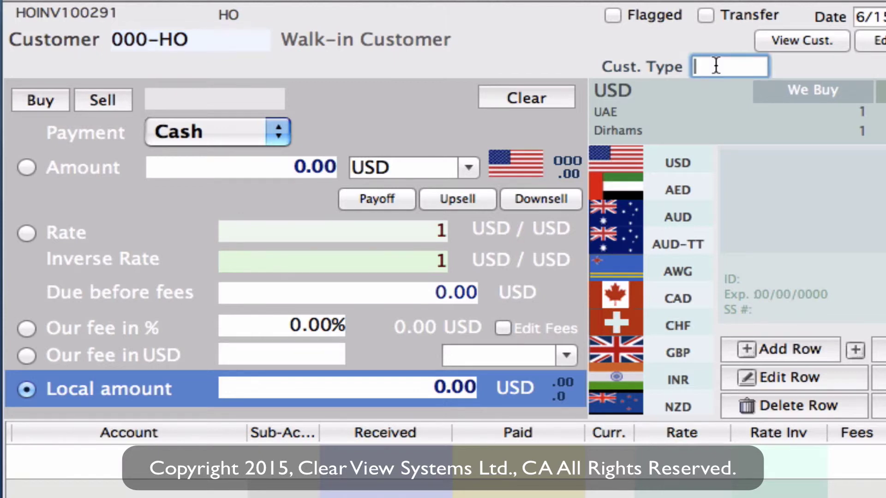
pyautogui.write('stu')
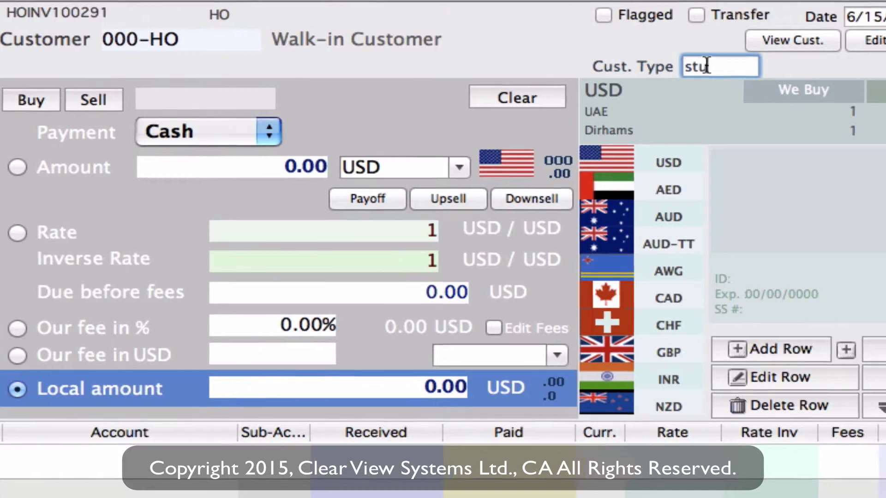
pyautogui.press('Tab')
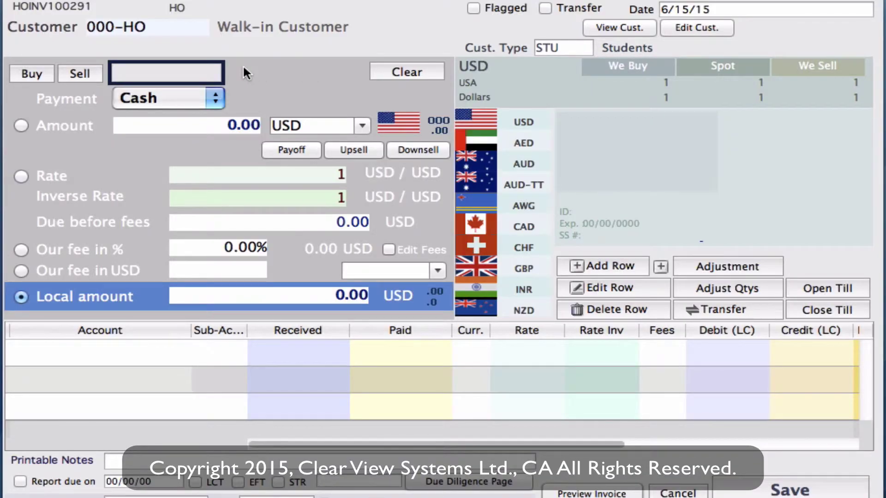
# - Sell 100.00 EUR for 129.44 USD cash received and save the invoice
pyautogui.write('EUR')
pyautogui.press('Return')
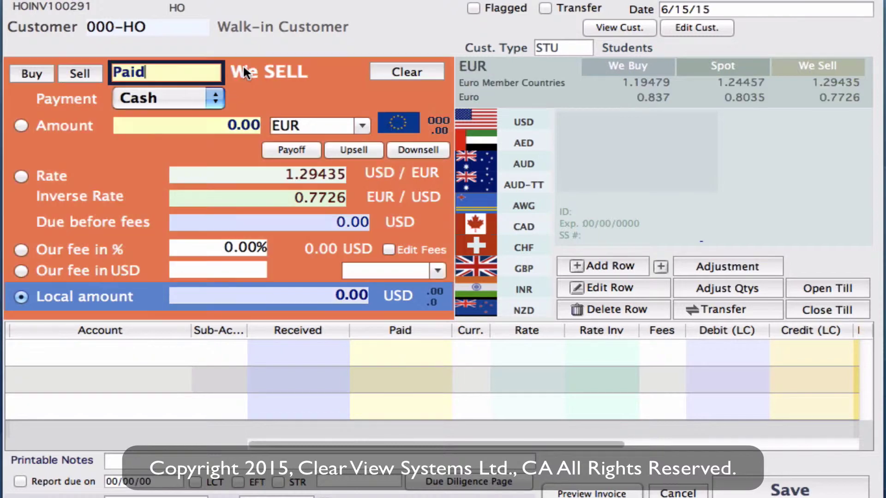
pyautogui.write('100')
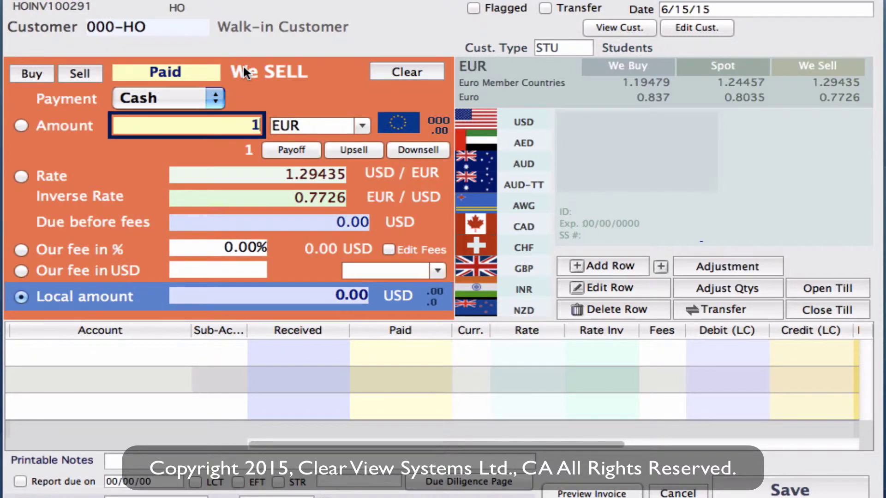
pyautogui.click(602, 264)
pyautogui.click(792, 436)
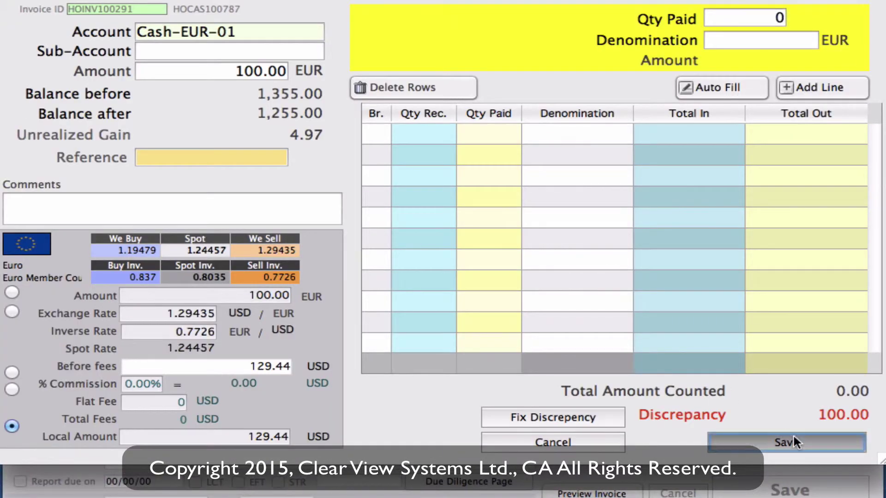
pyautogui.click(622, 264)
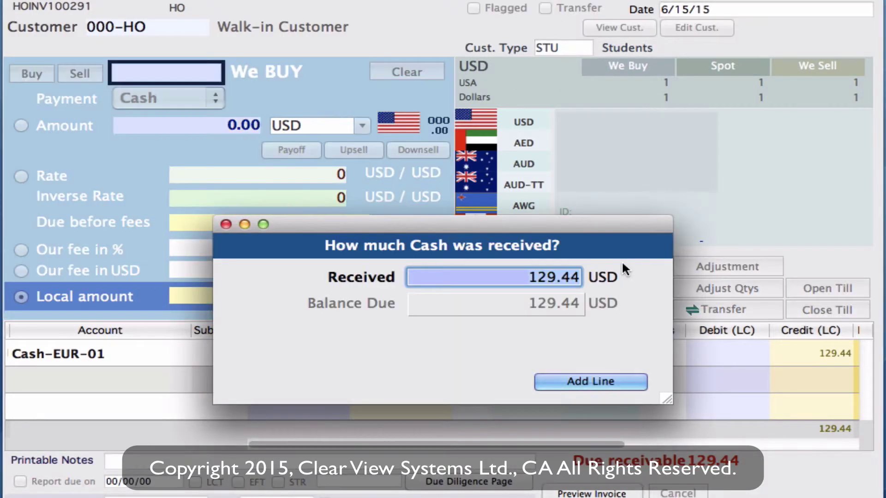
pyautogui.click(589, 379)
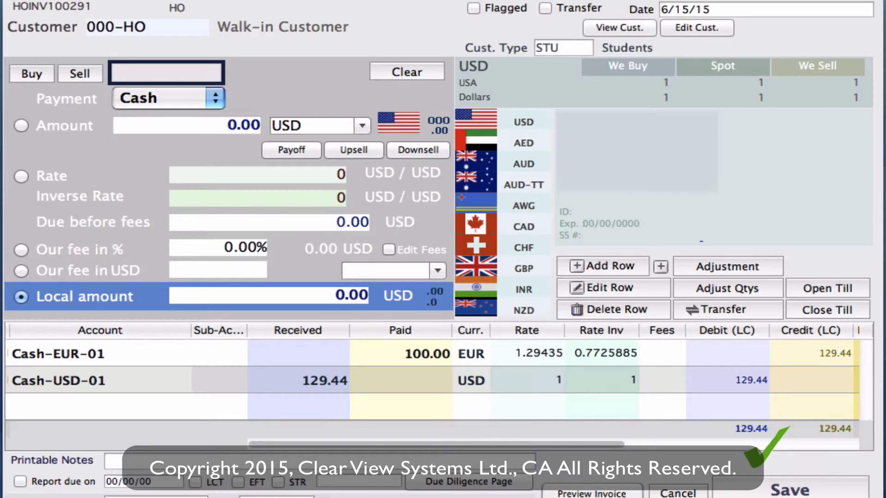
pyautogui.click(780, 493)
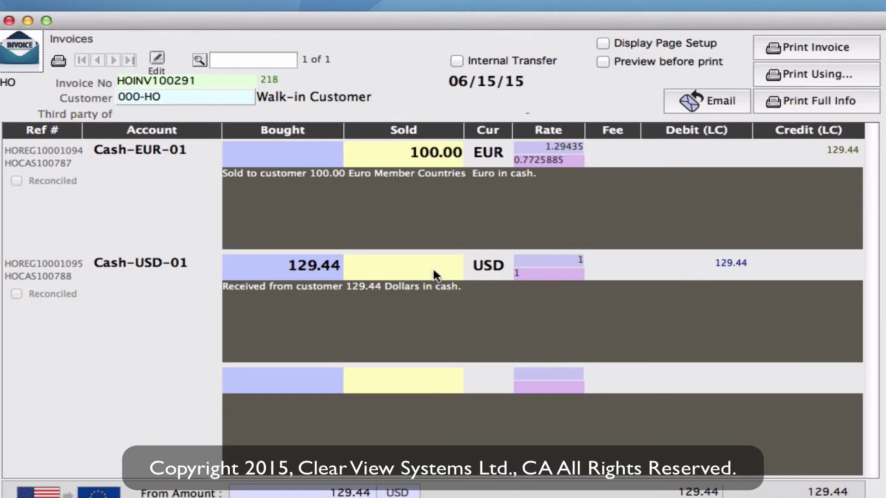
# - Start another invoice and pick LOB Local Business from a 'local' customer type lookup
pyautogui.click(9, 20)
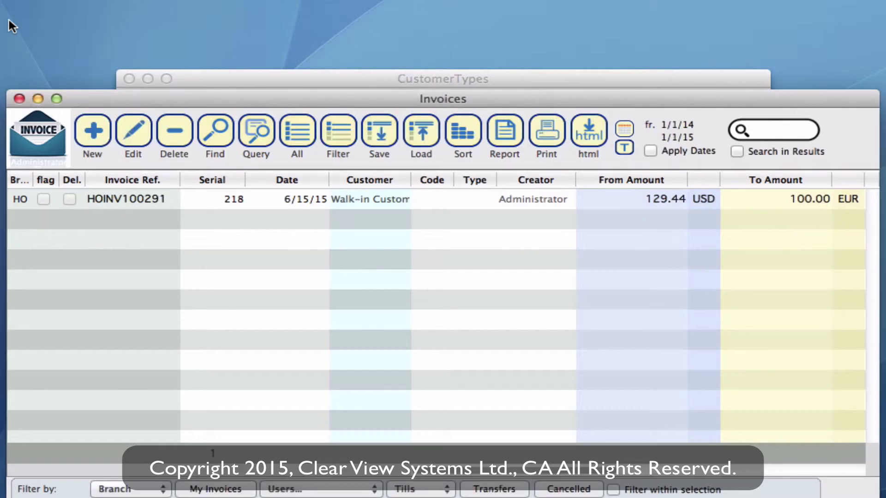
pyautogui.click(93, 132)
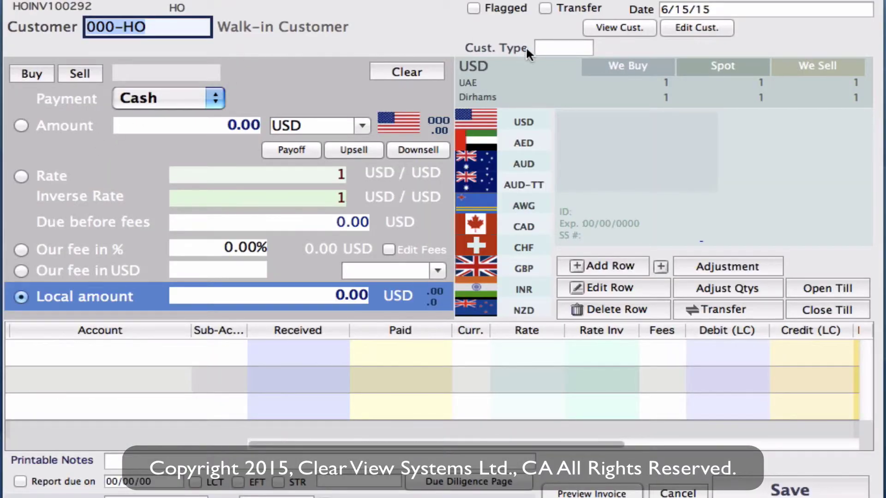
pyautogui.click(548, 46)
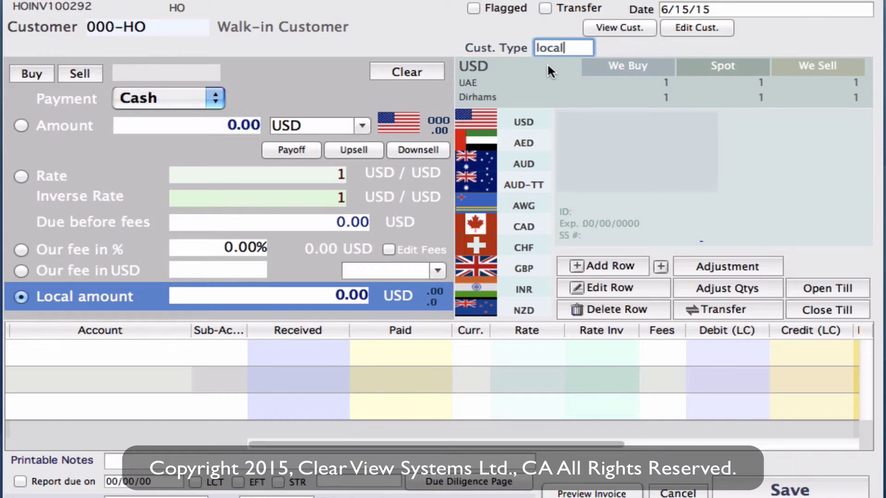
pyautogui.press('Return')
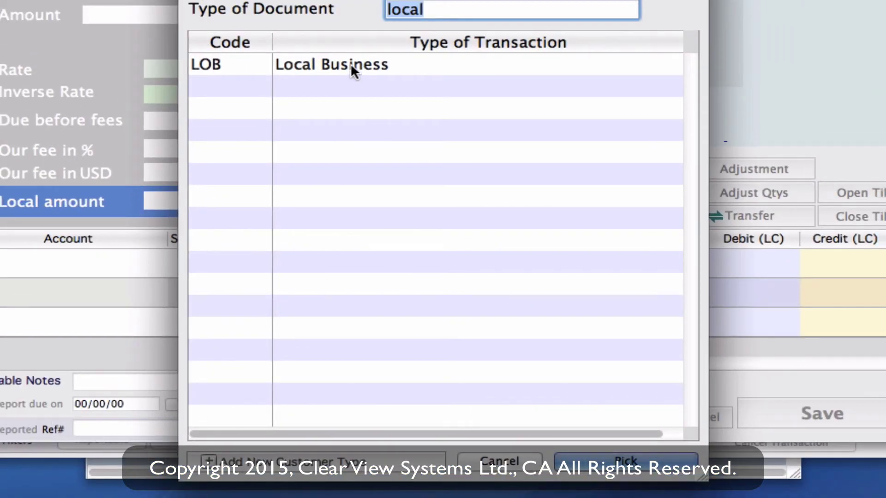
pyautogui.click(351, 65)
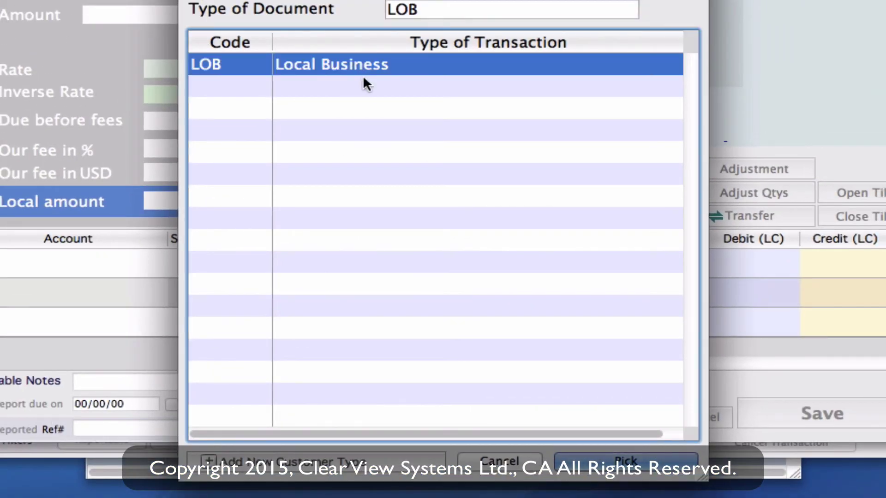
pyautogui.click(609, 460)
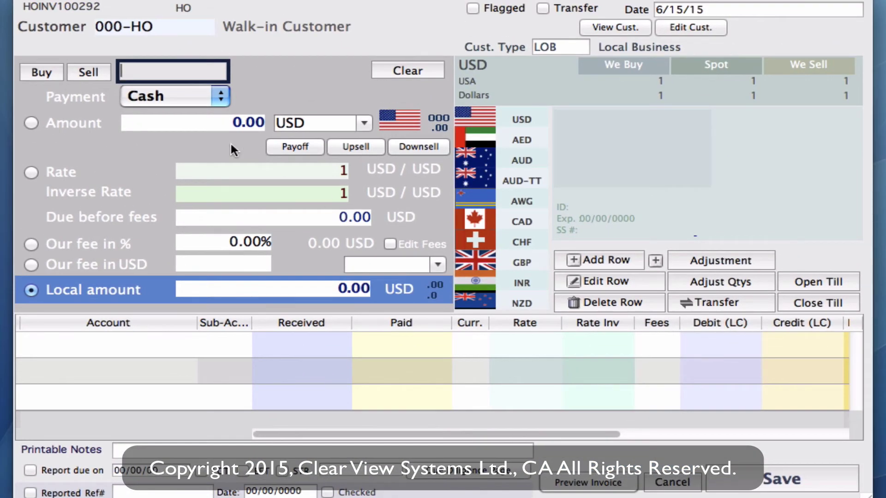
# - Buy 200.00 GBP for 300.20 USD cash, save invoice HOINV100292, and return to the list
pyautogui.press('Return')
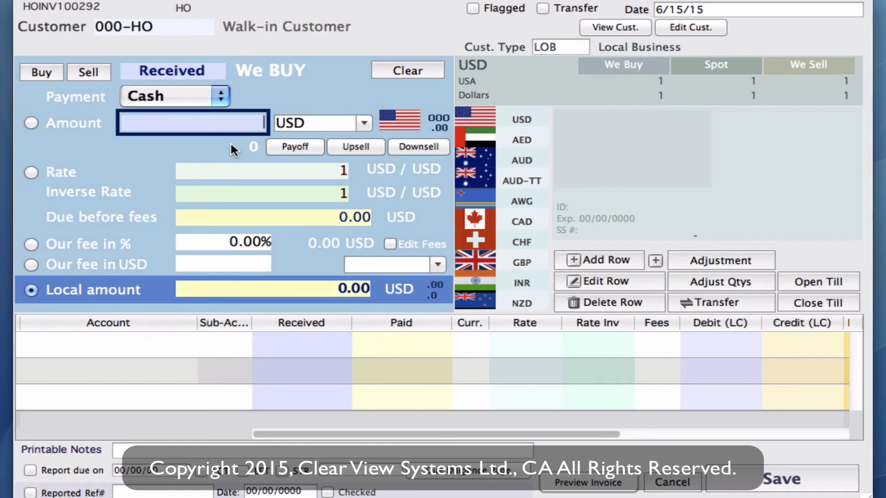
pyautogui.write('200')
pyautogui.press('Return')
pyautogui.write('gbp')
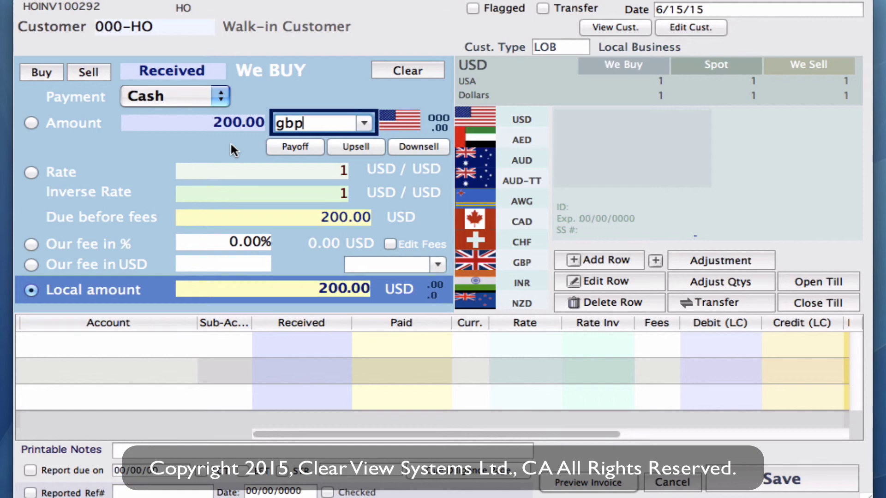
pyautogui.click(621, 262)
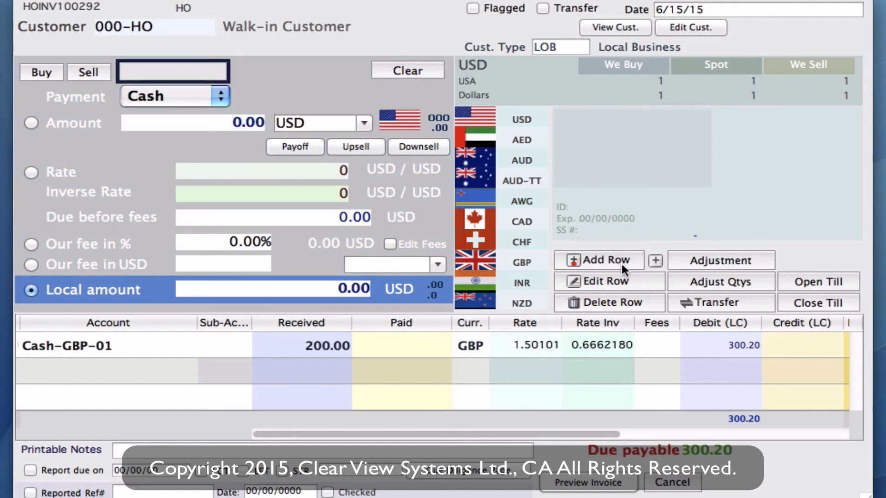
pyautogui.click(736, 476)
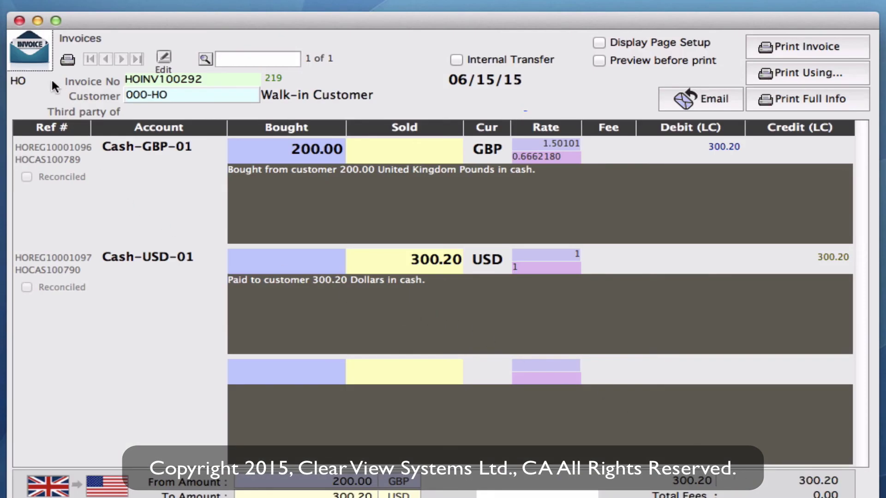
pyautogui.click(18, 21)
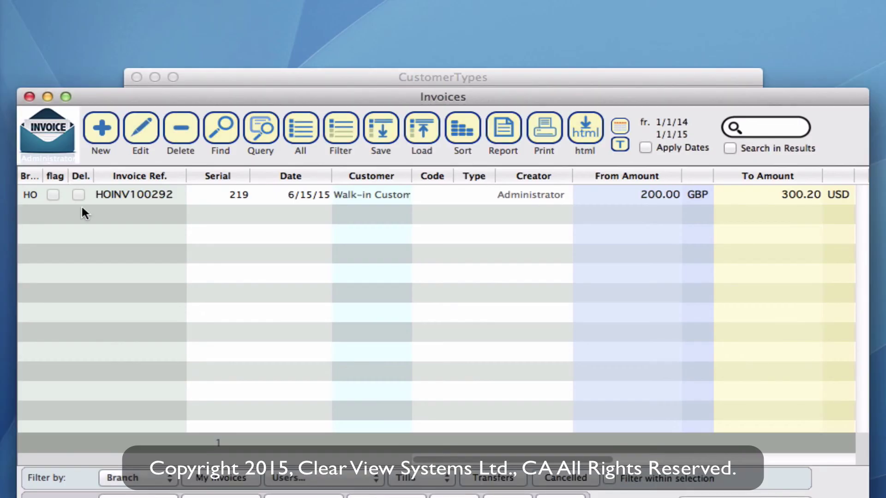